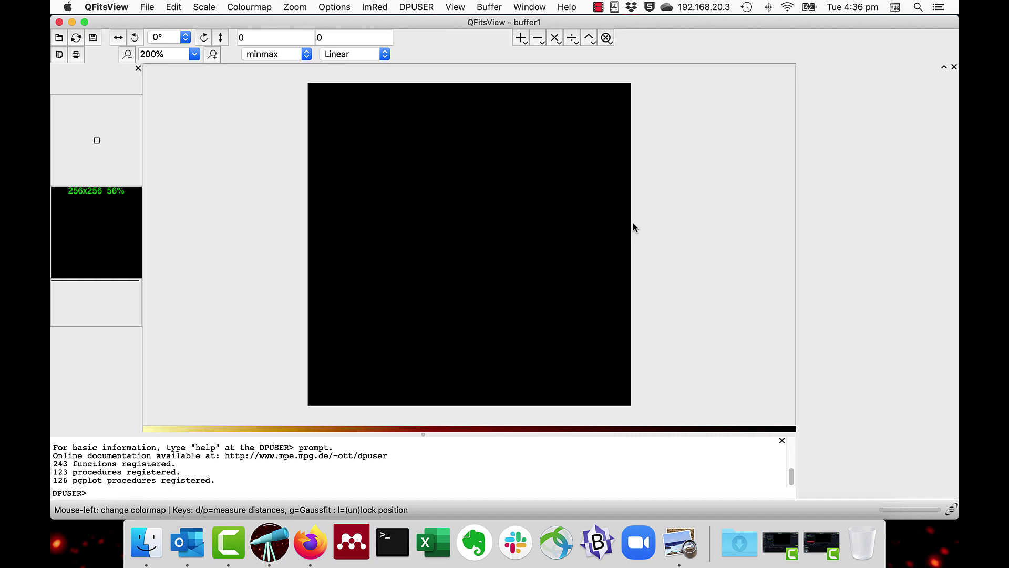
- Open MEFCube_Example1.fits from the Data folder to bring up its FITS extension list
key(super+o)
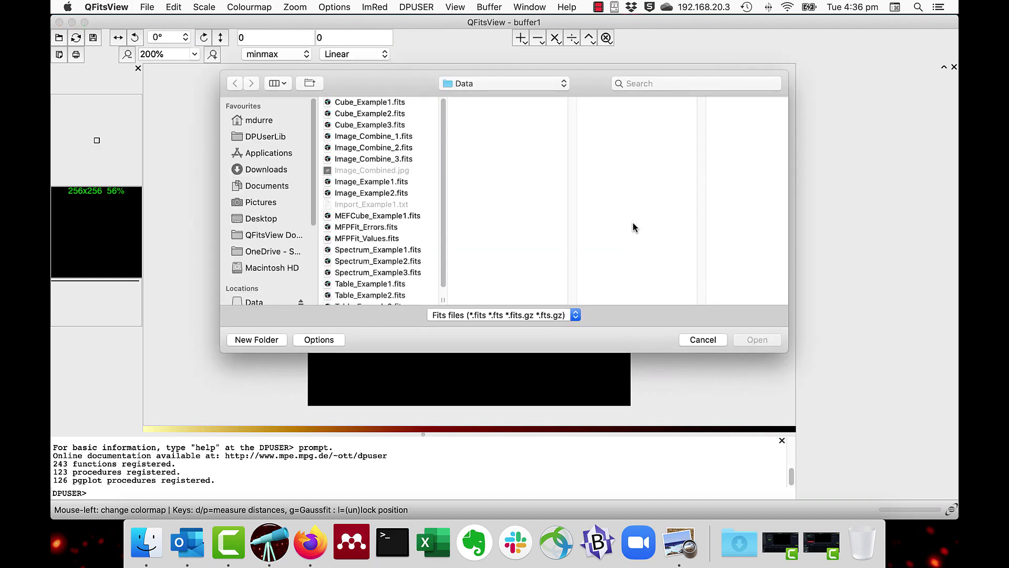
click(419, 215)
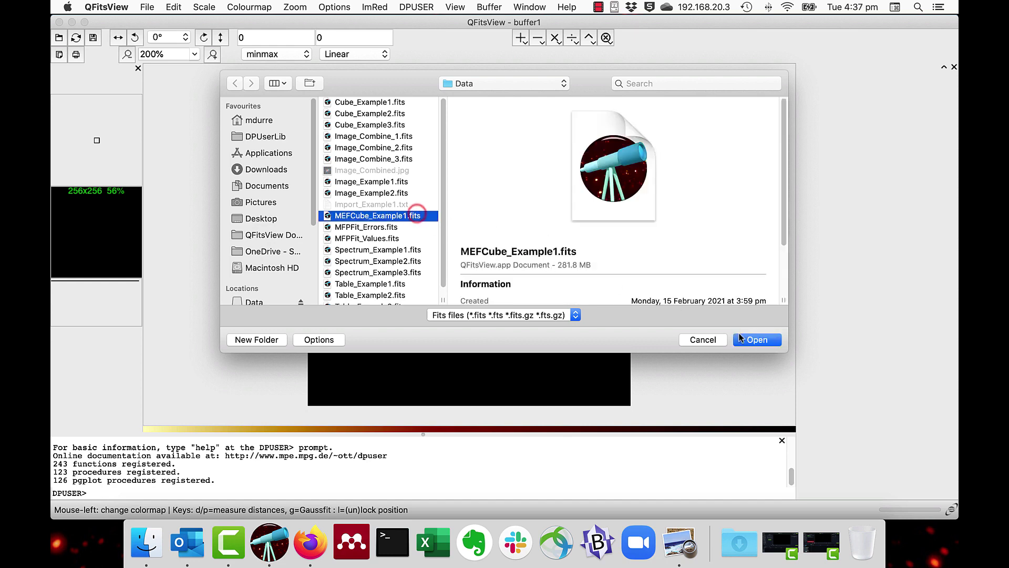
click(758, 341)
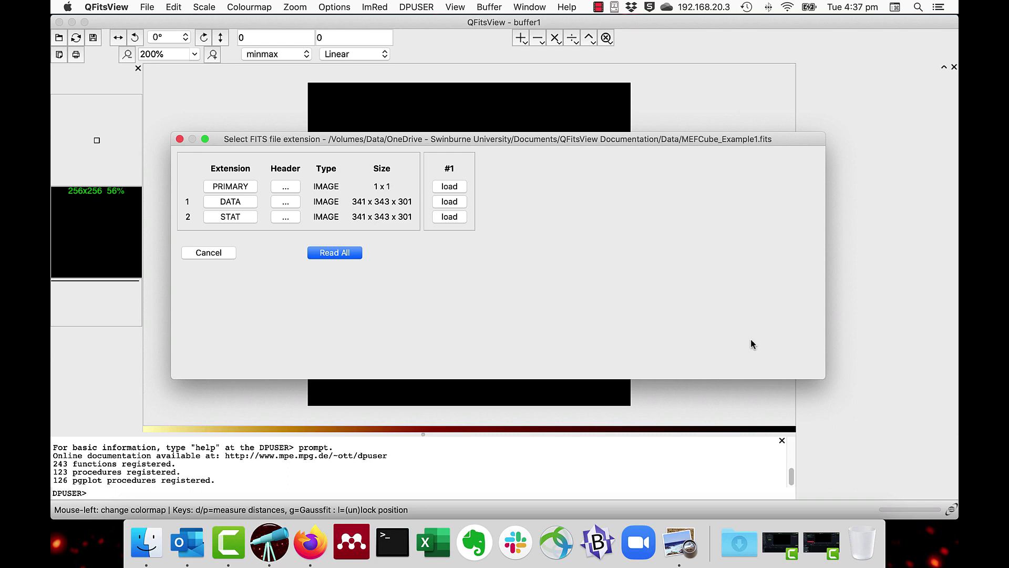
- View the headers of the PRIMARY and DATA extensions and load only the DATA extension
click(285, 187)
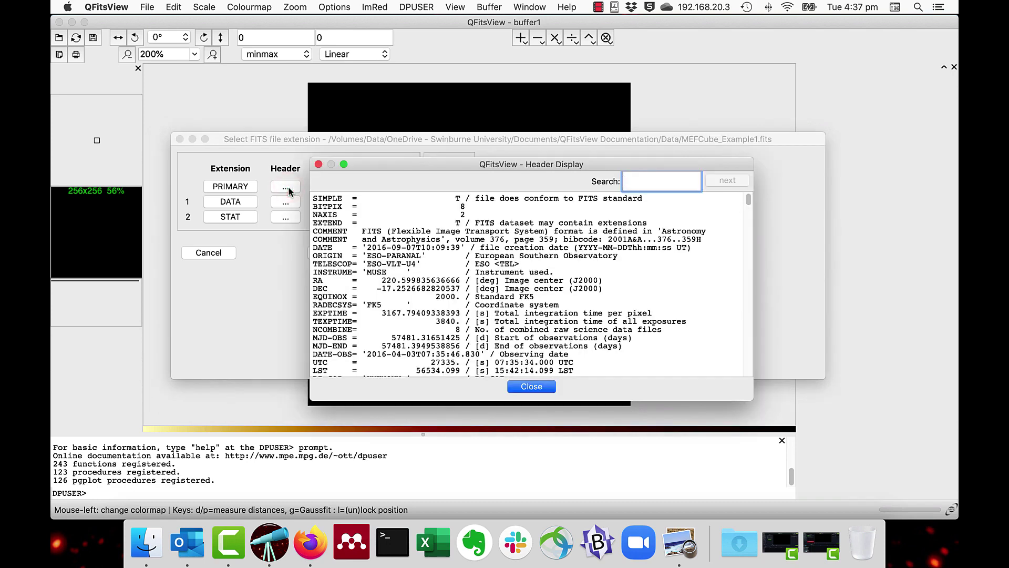
click(318, 164)
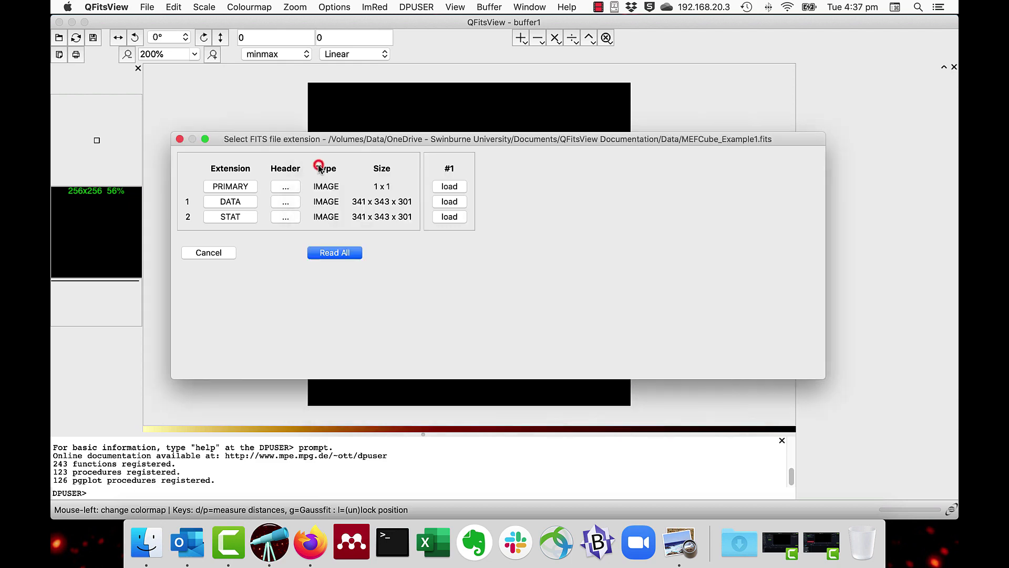
click(286, 203)
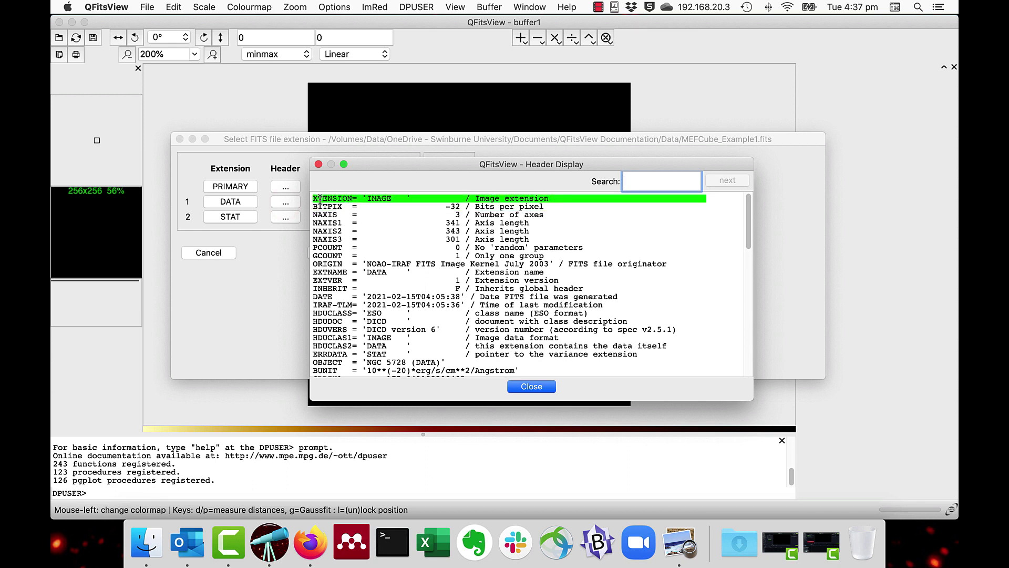
click(319, 165)
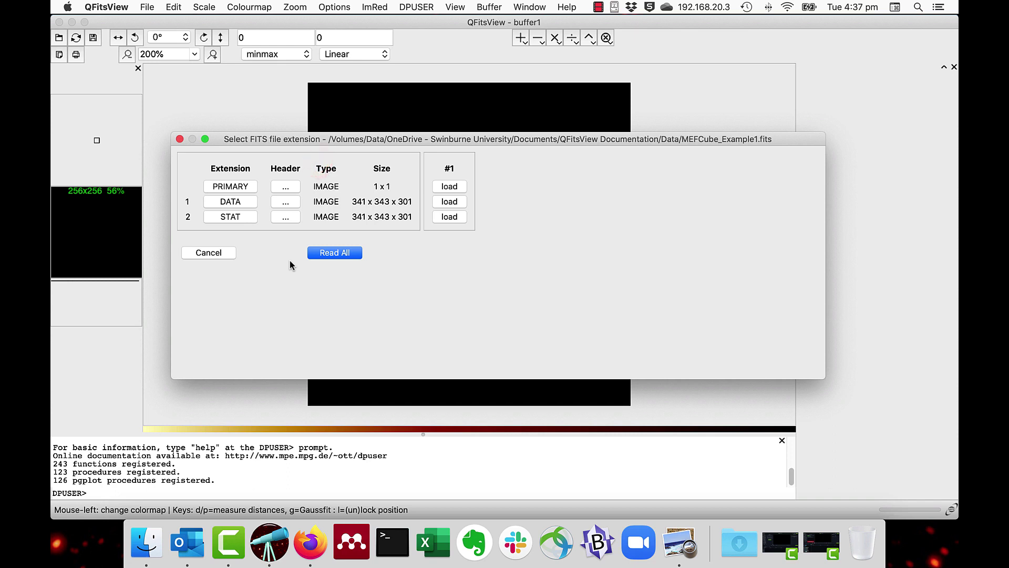
click(449, 202)
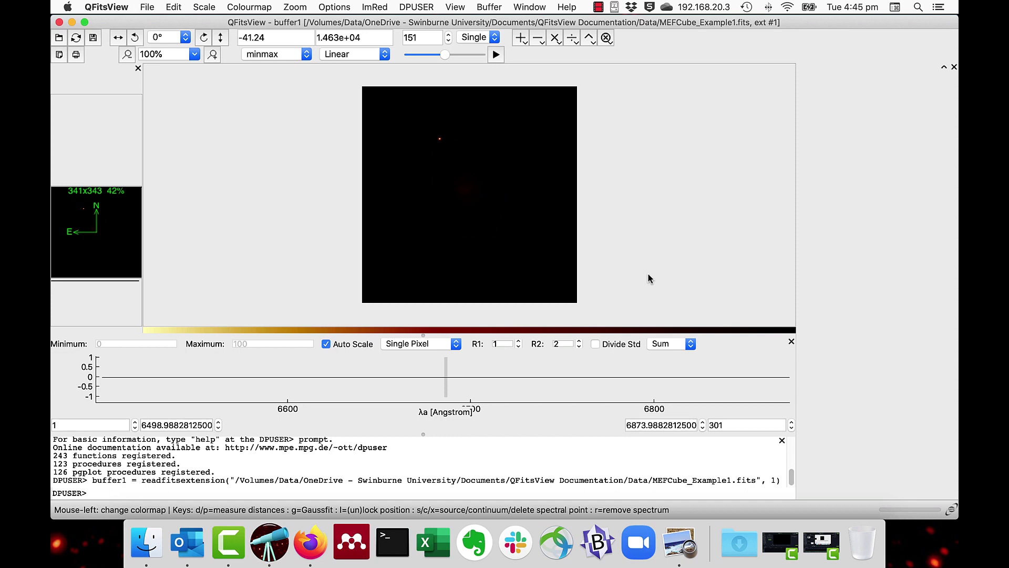
- Reopen MEFCube_Example1.fits and read all of its extensions into the buffer together
key(super+o)
click(403, 216)
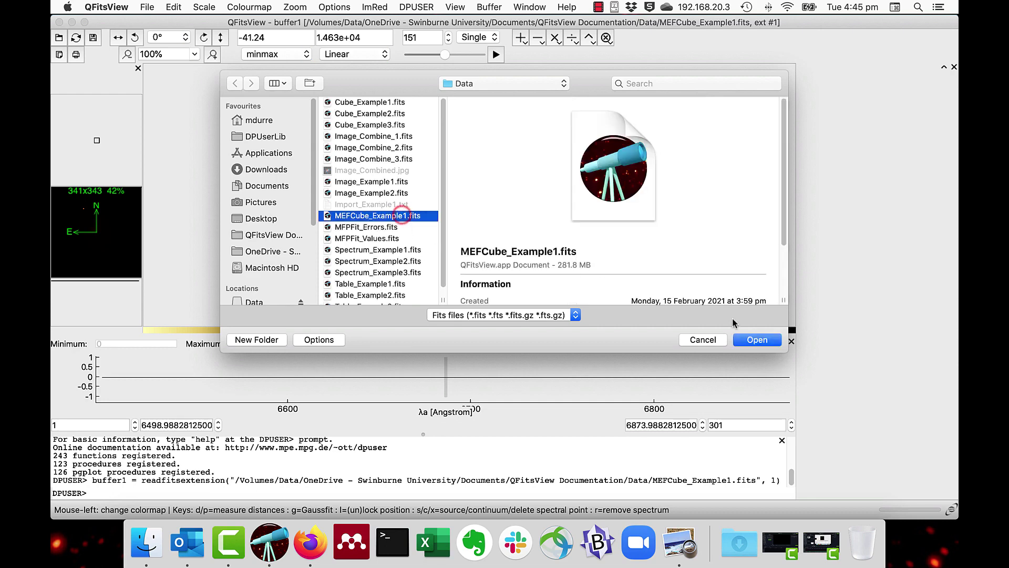
click(749, 339)
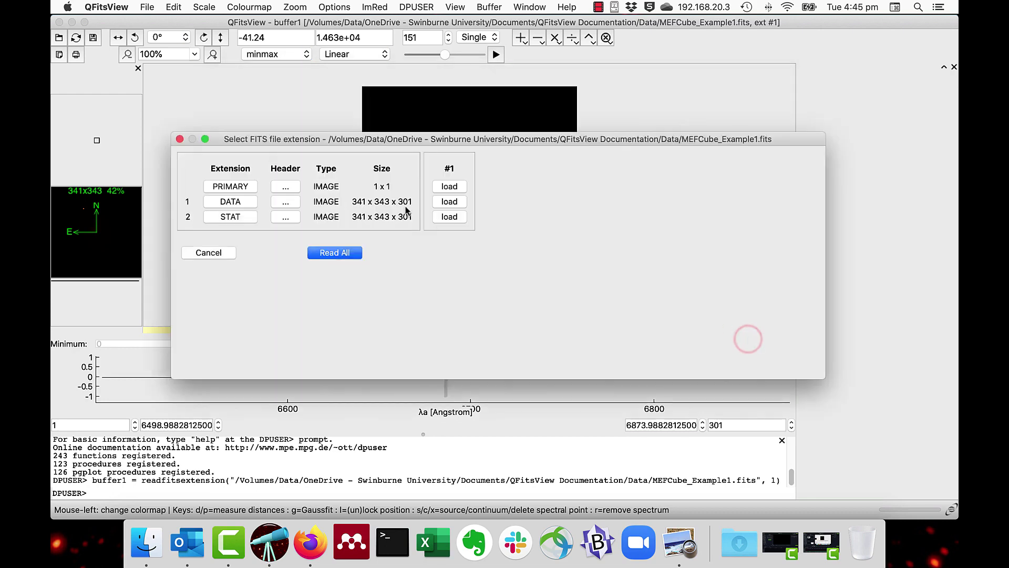
click(349, 253)
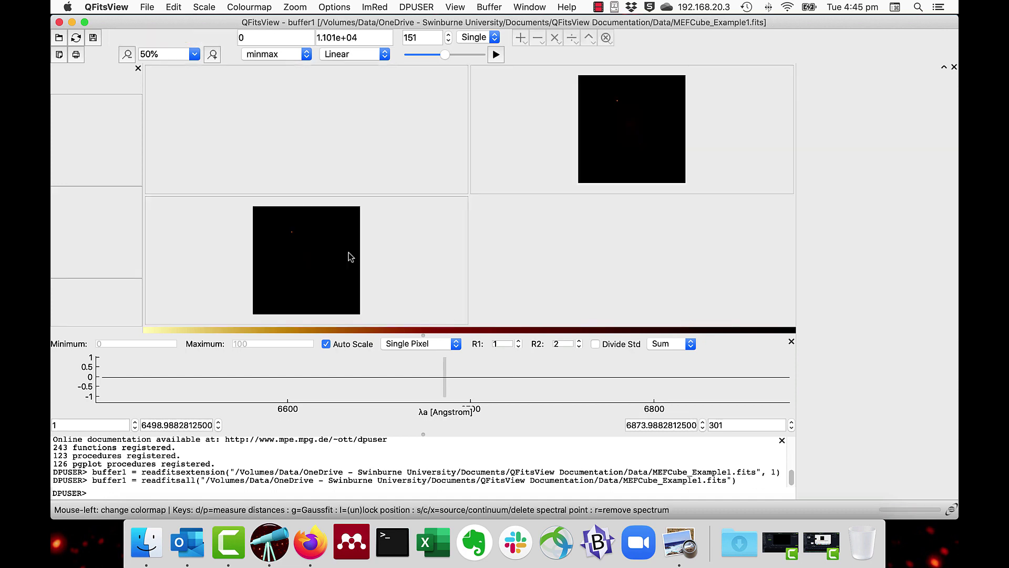
- Examine the primary, DATA and STAT extension views of the loaded file one by one
click(172, 489)
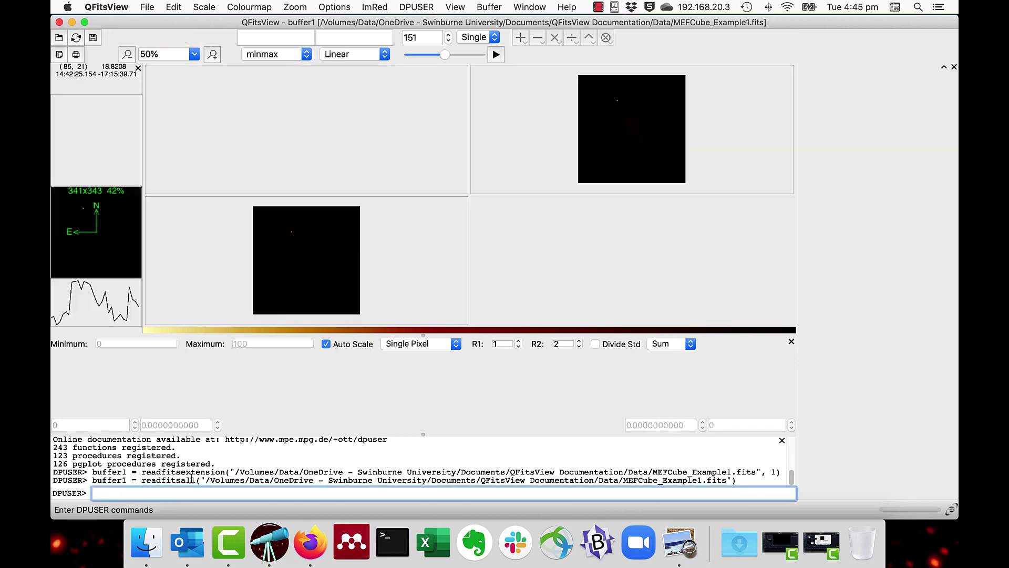
click(407, 282)
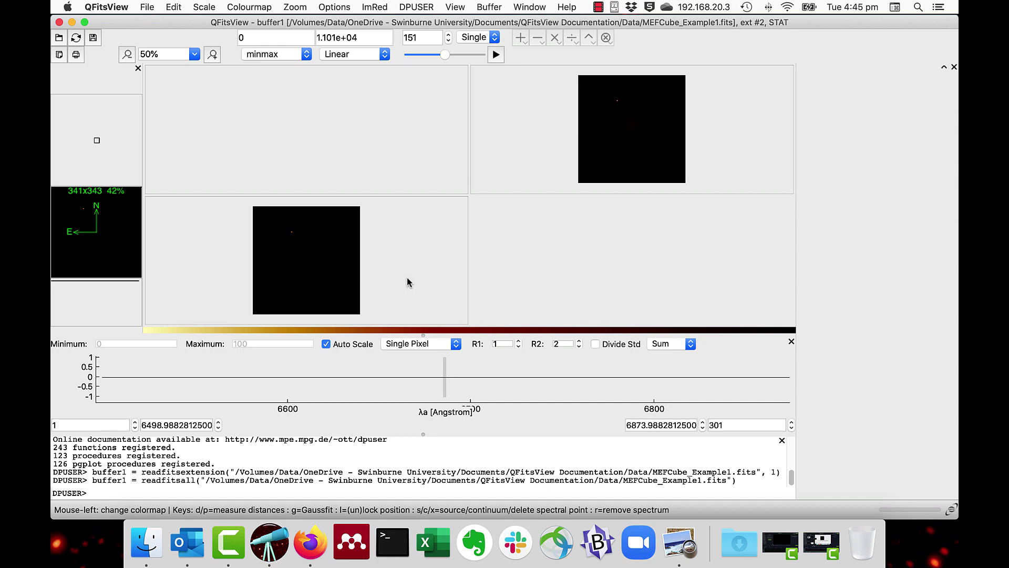
click(373, 152)
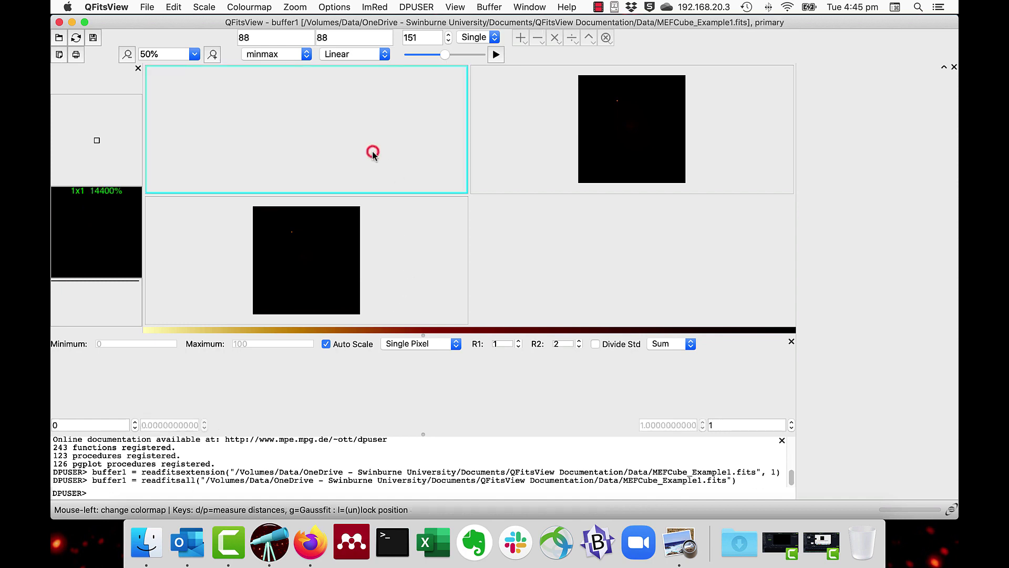
click(486, 150)
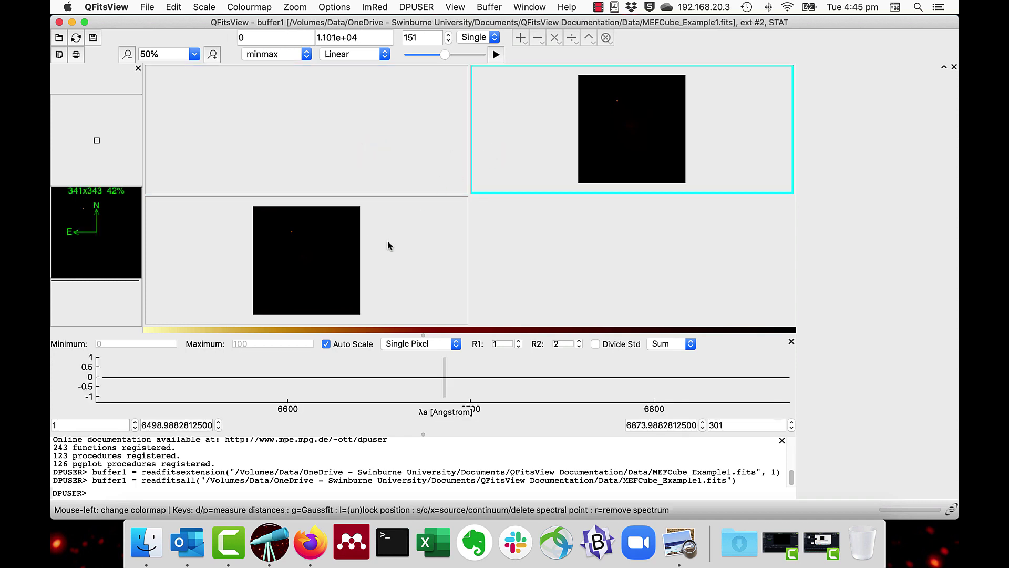
click(401, 248)
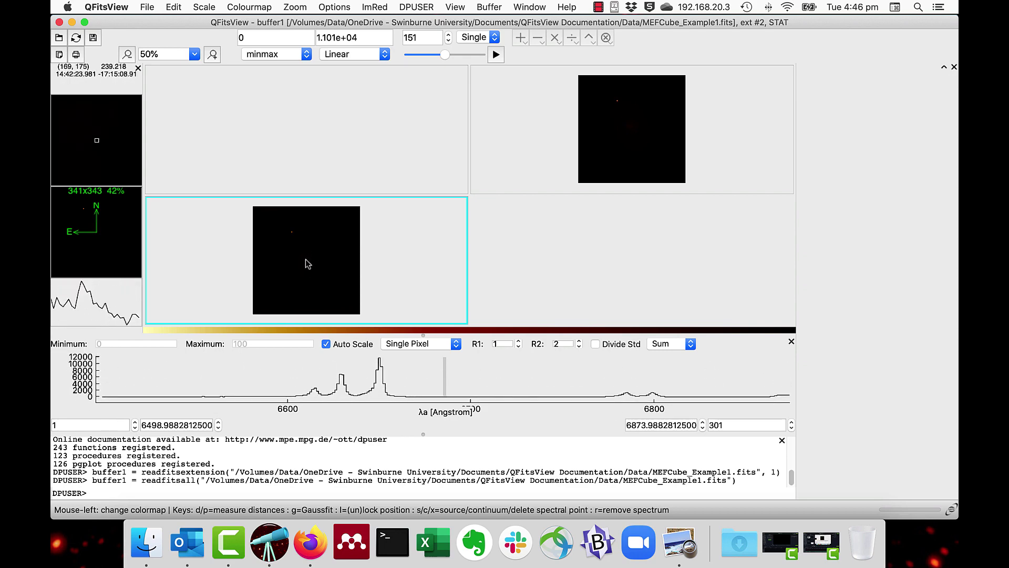
- Copy the DATA extension of the multi-extension cube to a new buffer
right_click(629, 137)
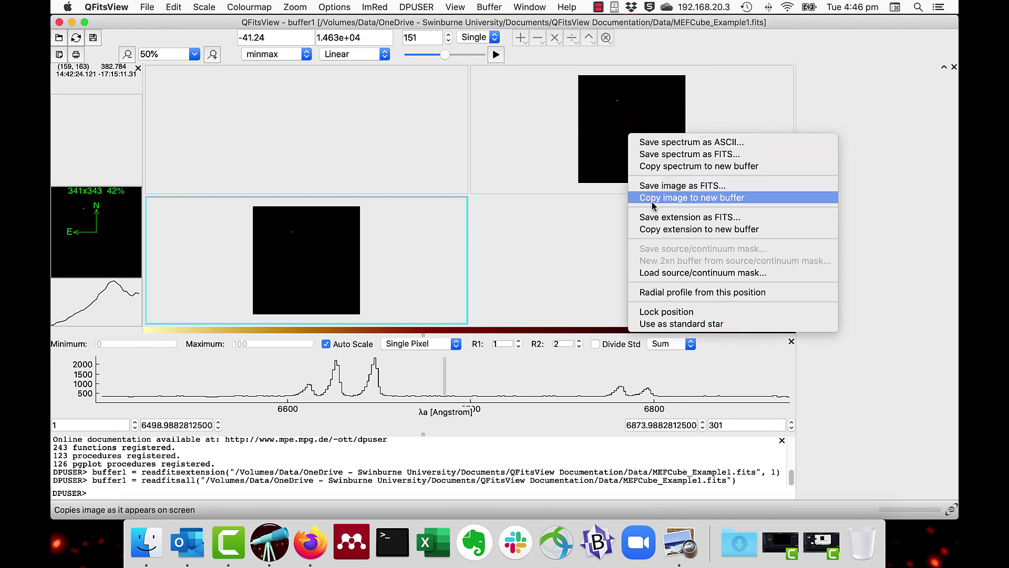
click(655, 230)
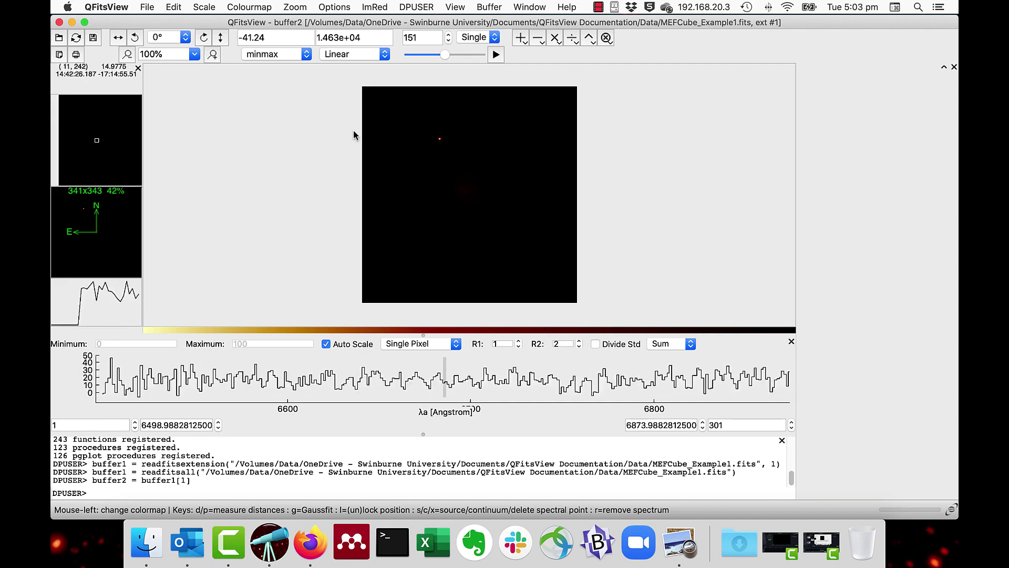
- Choose Import_Example1.txt from the Data folder as the text file to import
click(143, 8)
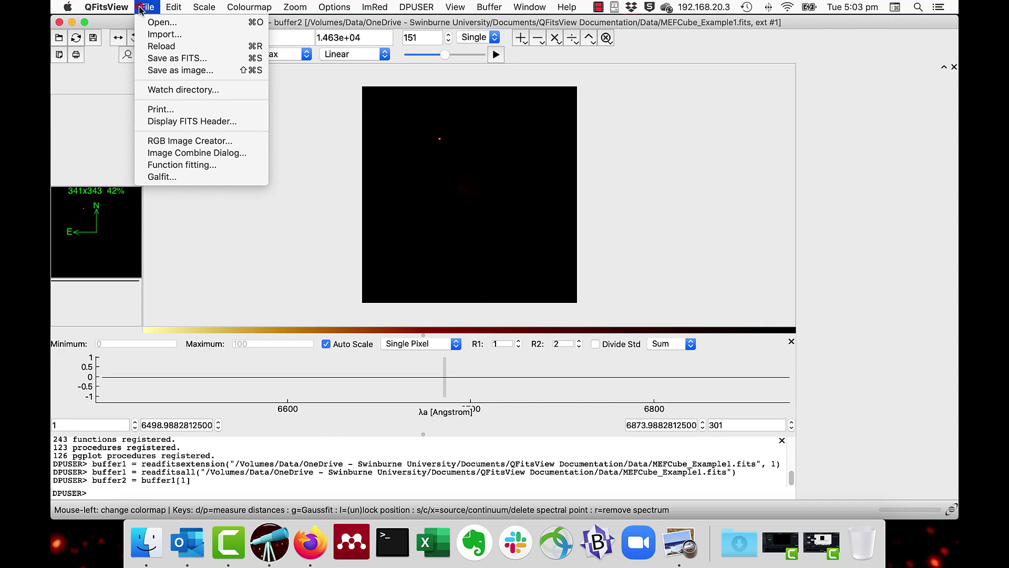
click(160, 34)
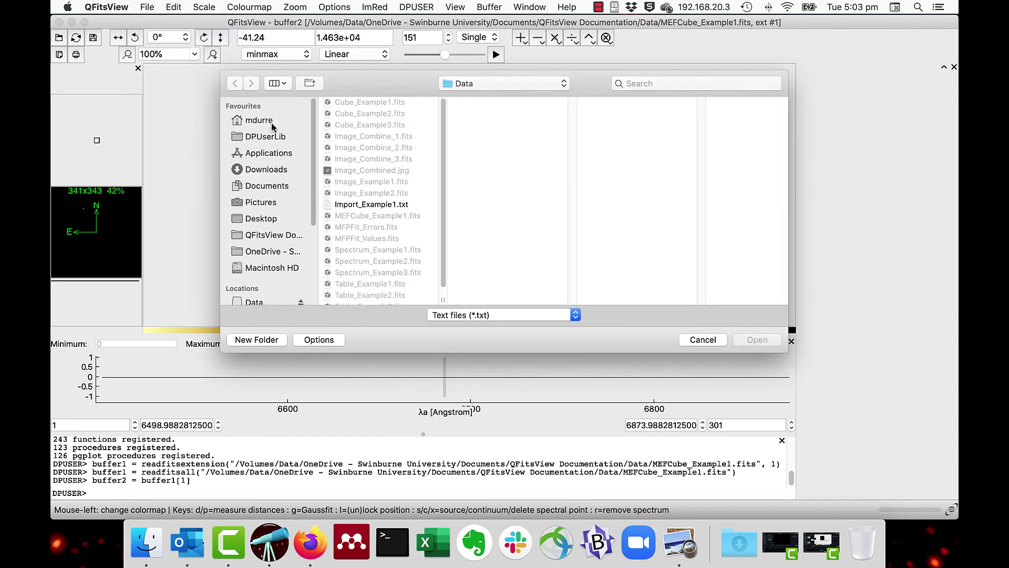
click(348, 205)
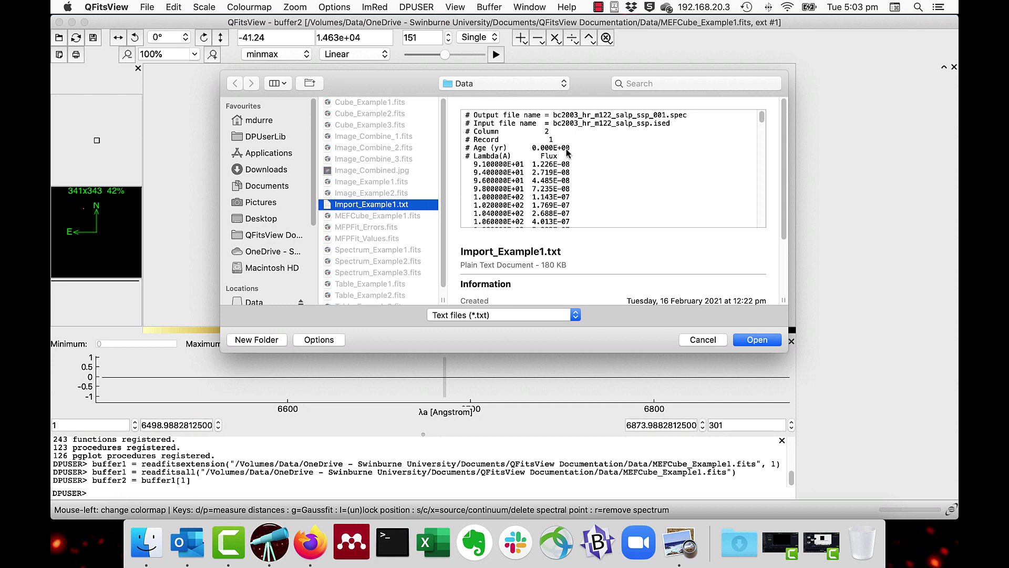
click(757, 340)
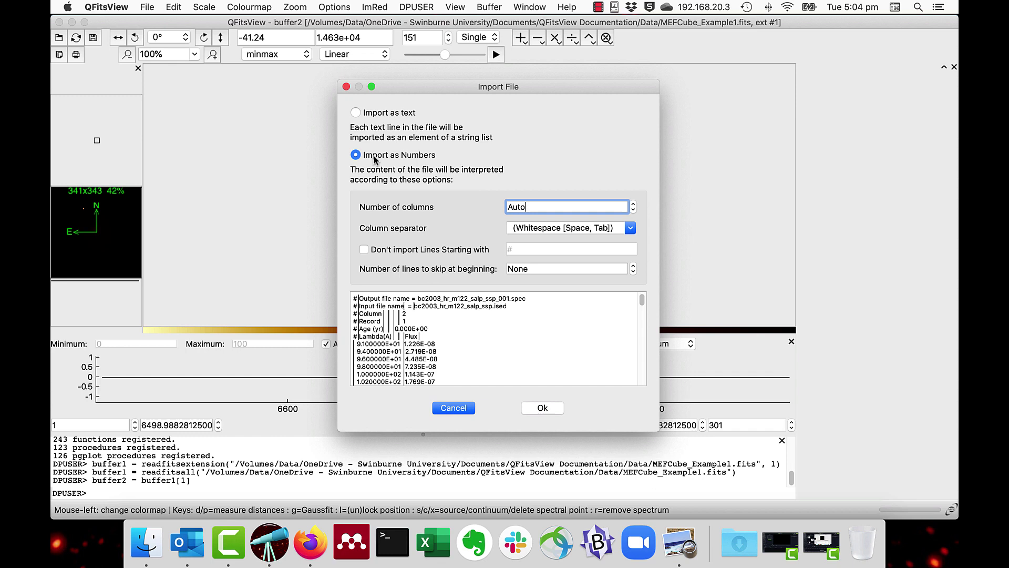
- Import the file as numbers with 2 whitespace-separated columns, skipping 6 lines at the beginning
double_click(540, 205)
text(2)
click(364, 251)
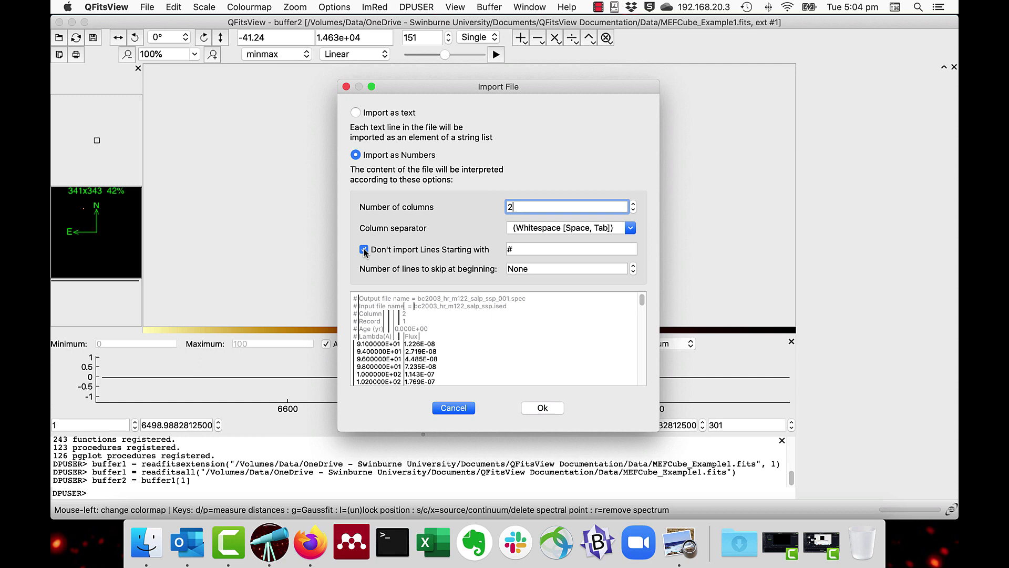
click(364, 249)
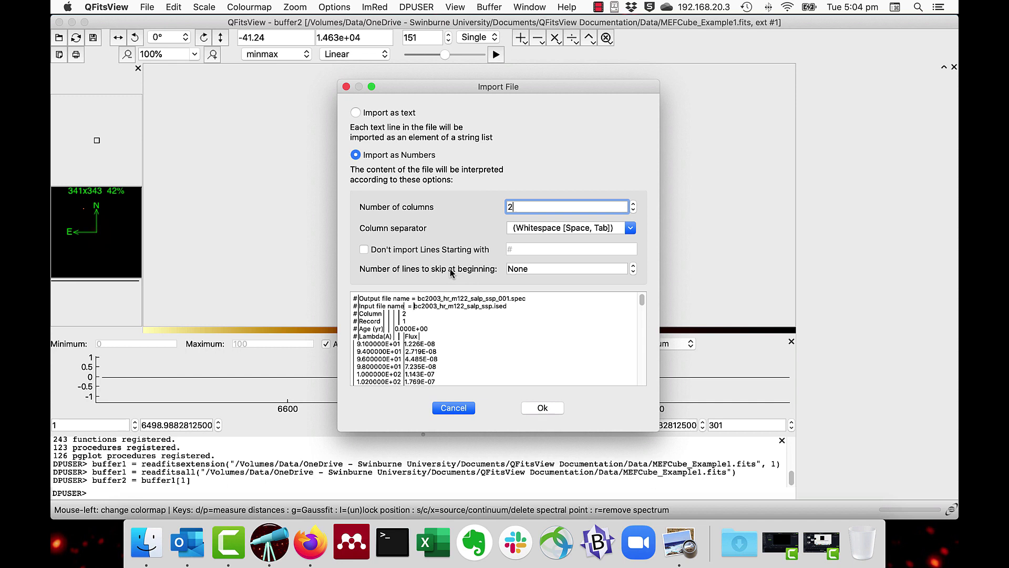
click(633, 266)
click(633, 266)
click(634, 266)
click(634, 266)
click(634, 266)
click(633, 266)
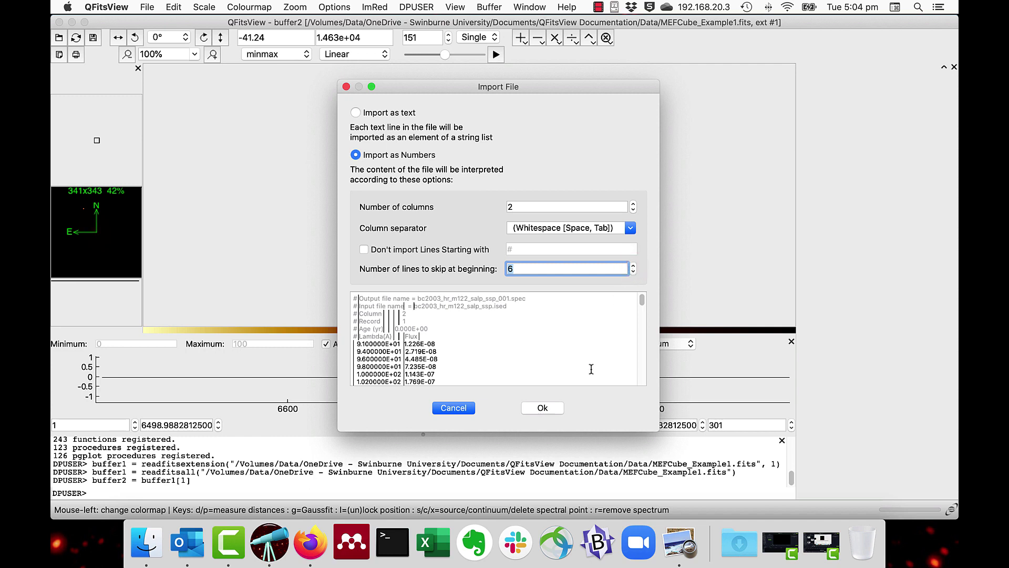
click(543, 408)
- Display the imported numeric buffer as a table
click(322, 494)
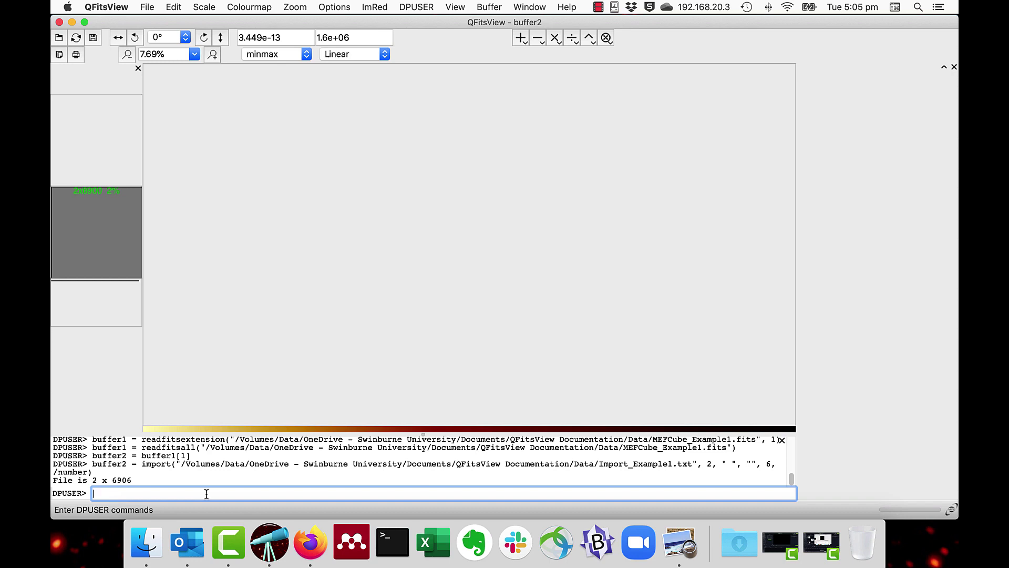
click(454, 6)
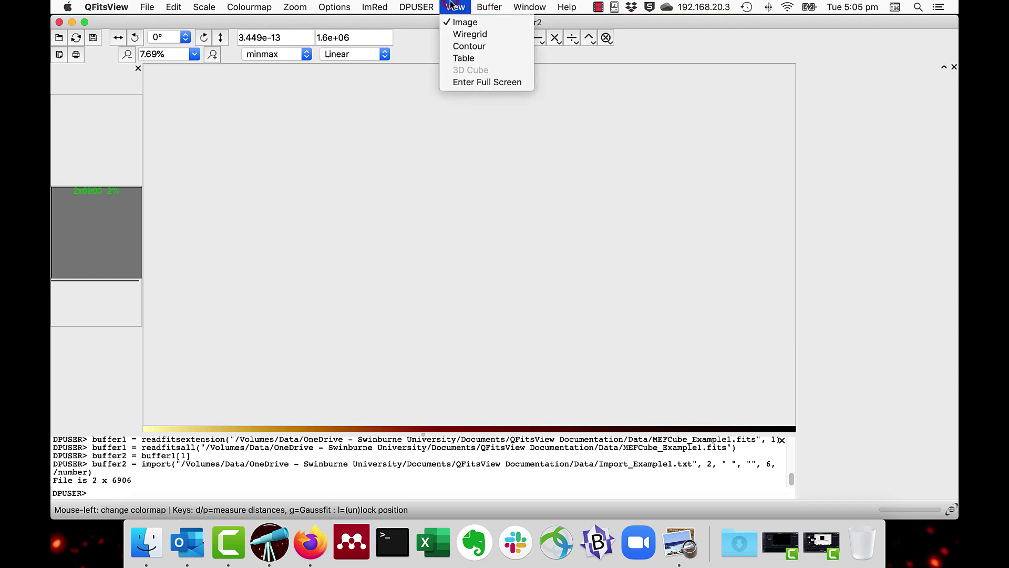
click(460, 58)
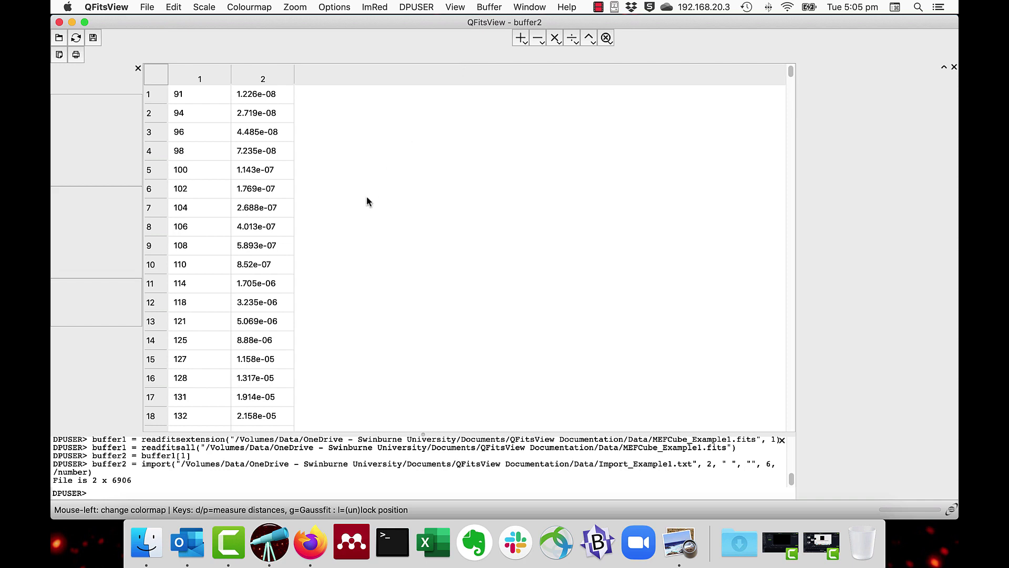
- Extract the table's columns with the commands buffer3=buffer2[1,*] and buffer4=buffer2[2,*]
click(205, 492)
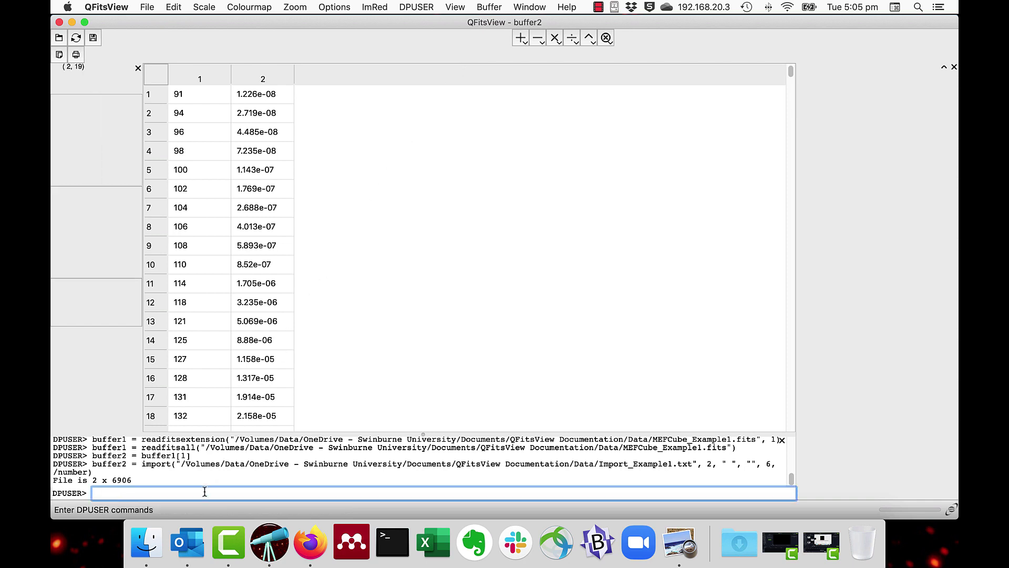
text(buffer3=buffer2[1,*])
key(Return)
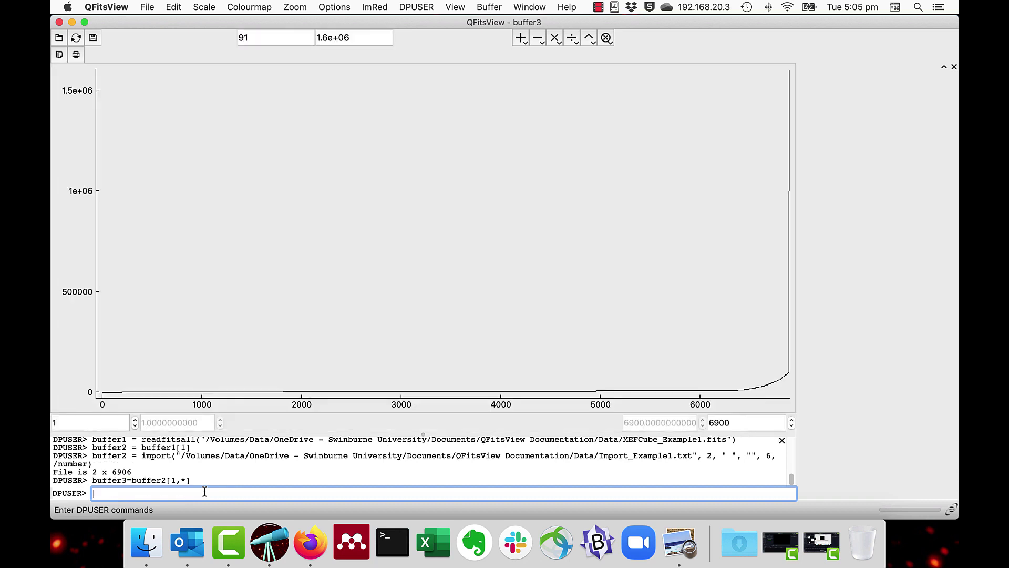
text(buffer4=buffer2[2,*])
key(Return)
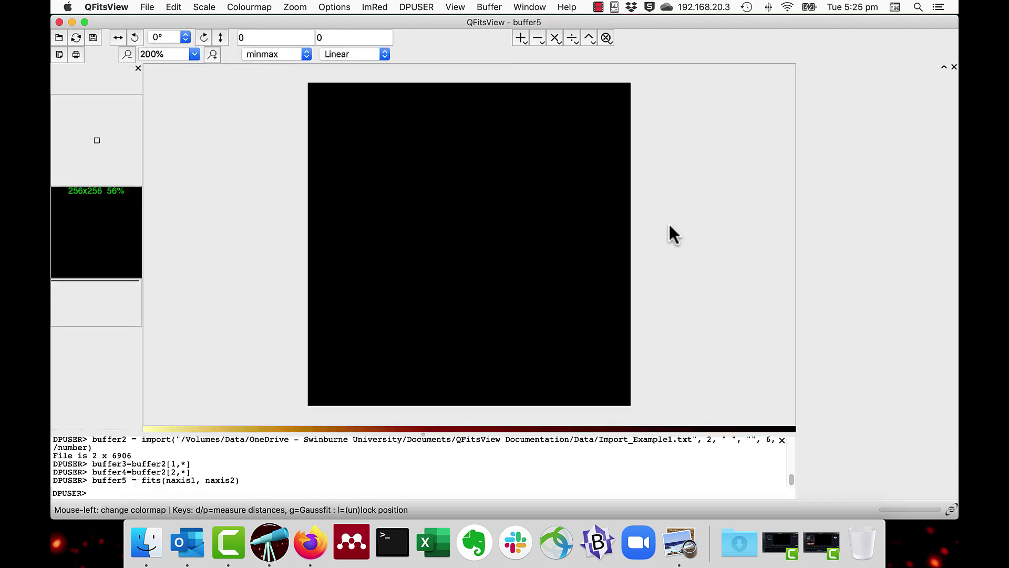
- Import Import_Example1.txt again into buffer5, this time as text
click(149, 7)
click(154, 33)
click(362, 204)
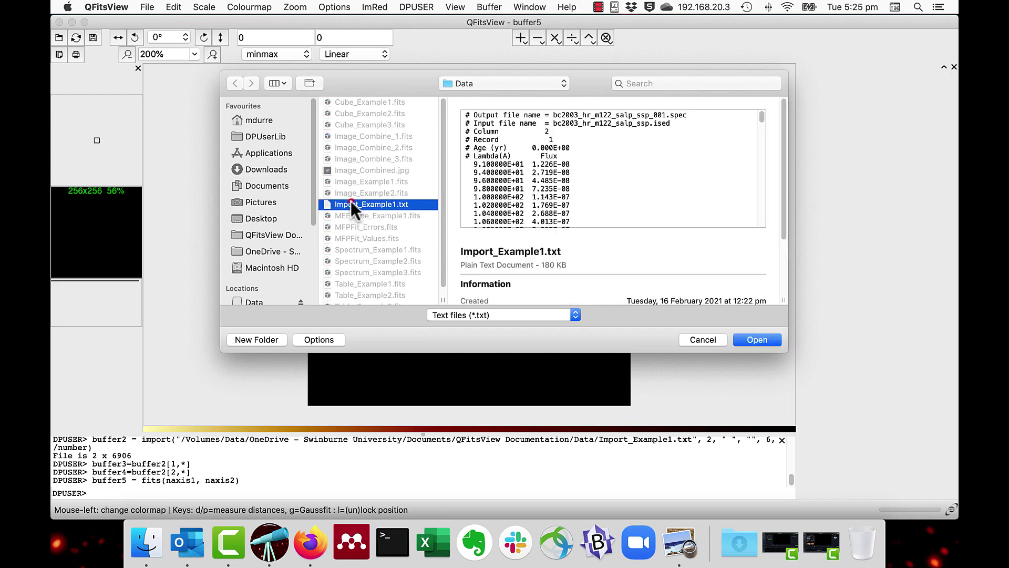
click(745, 341)
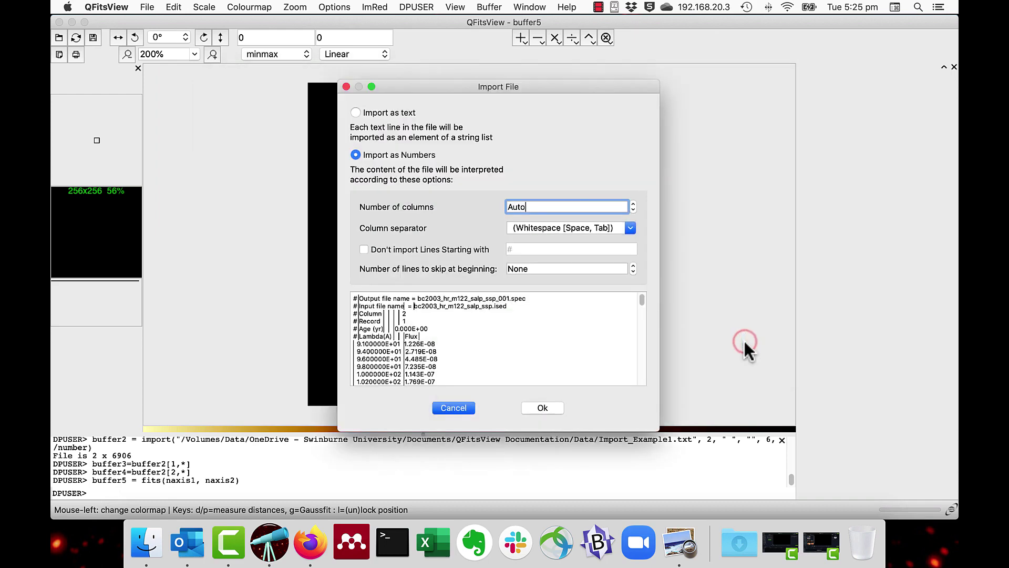
click(356, 113)
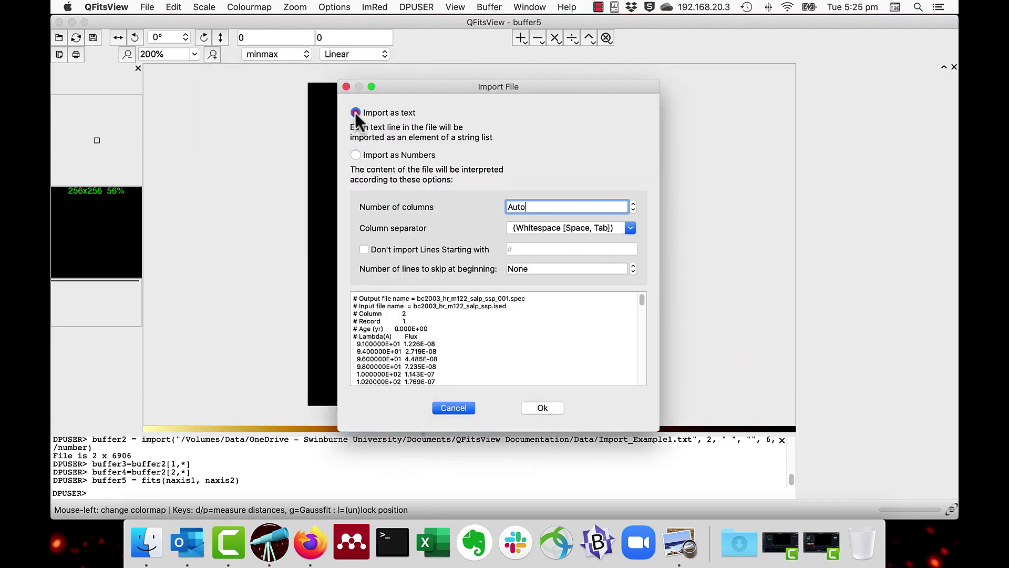
click(542, 408)
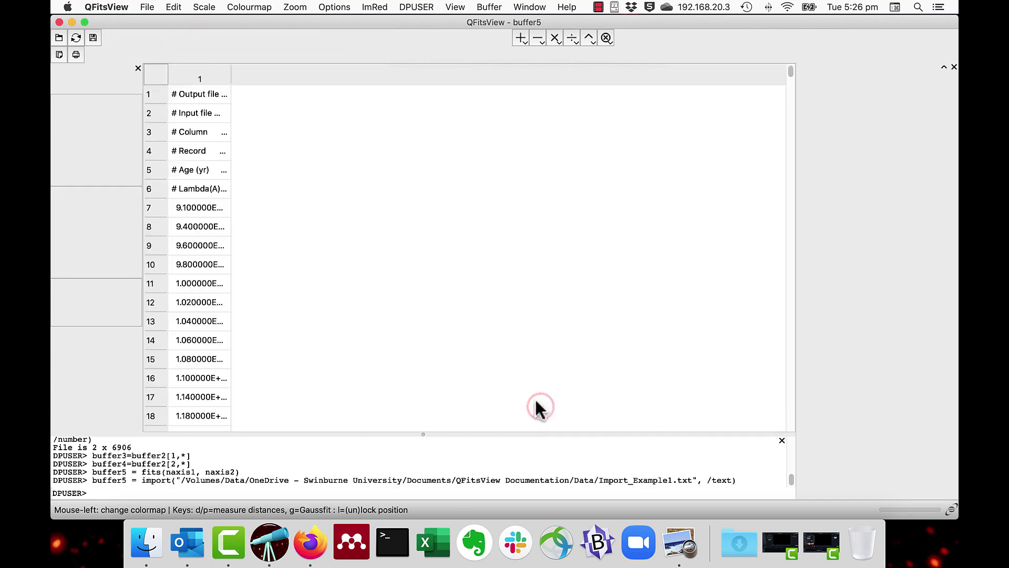
- Widen the text column to fit its full lines and run print buffer5[20] to output a single line
drag(230, 77, 443, 90)
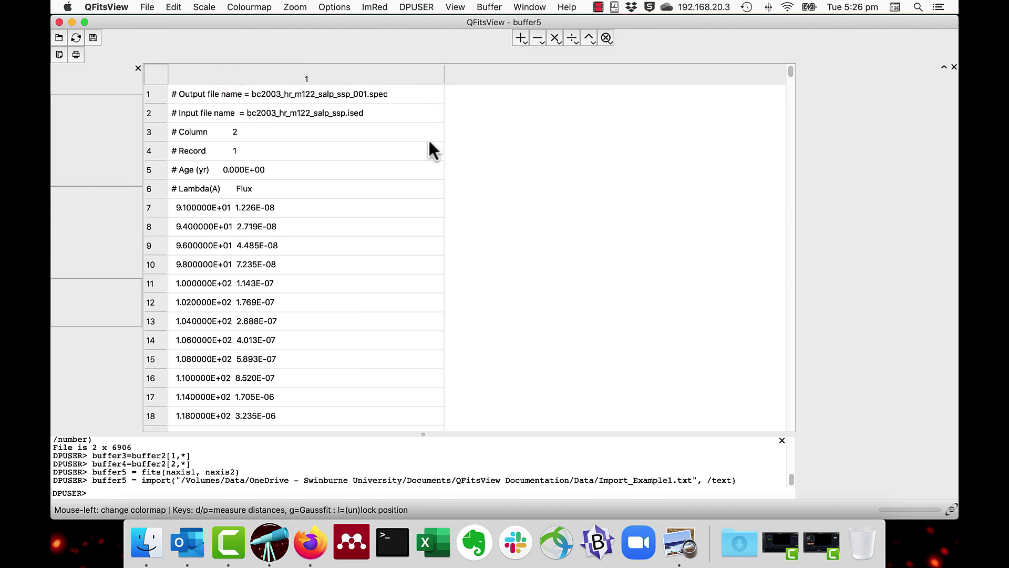
click(177, 493)
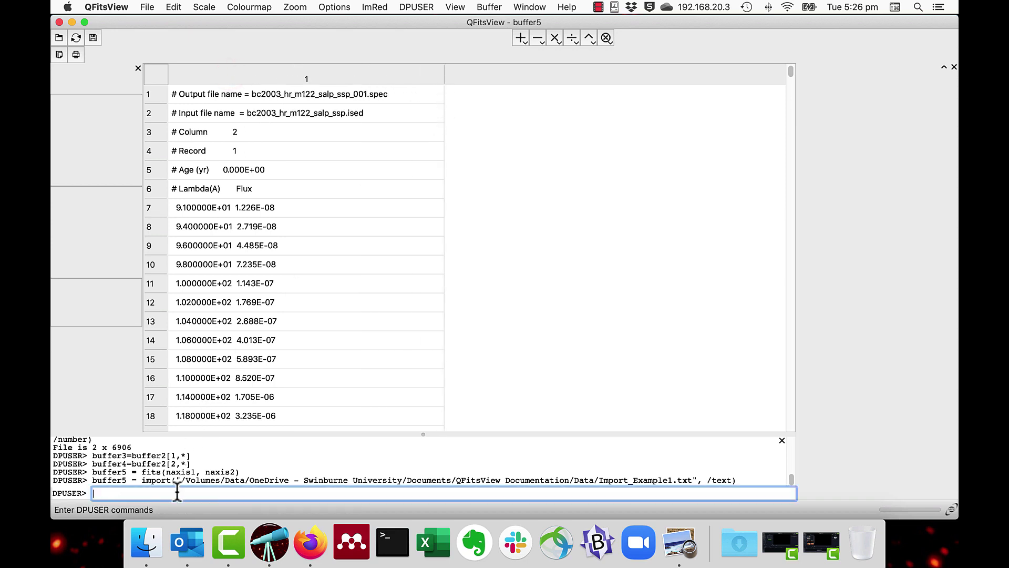
text(print buffer5[20])
key(Return)
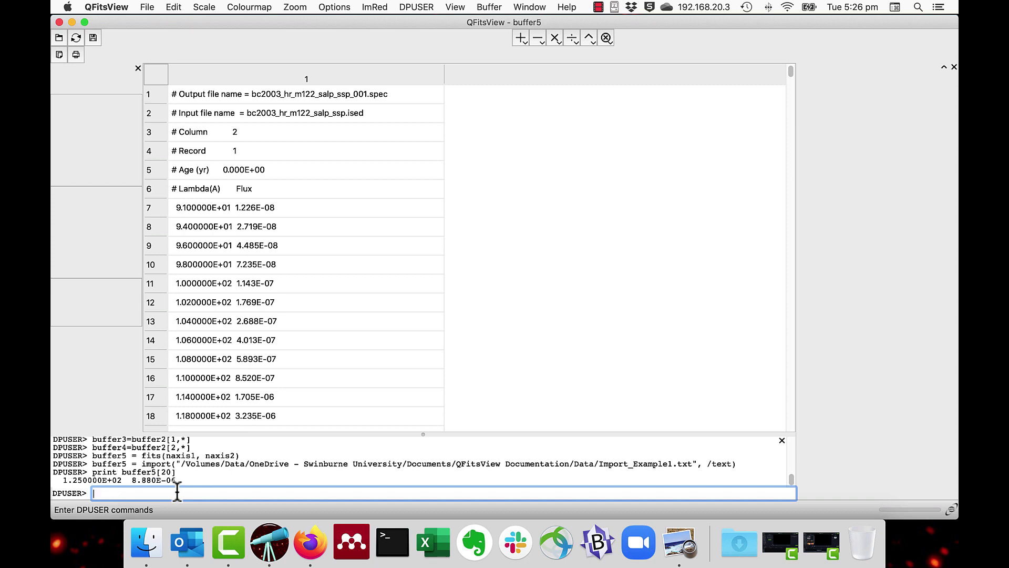